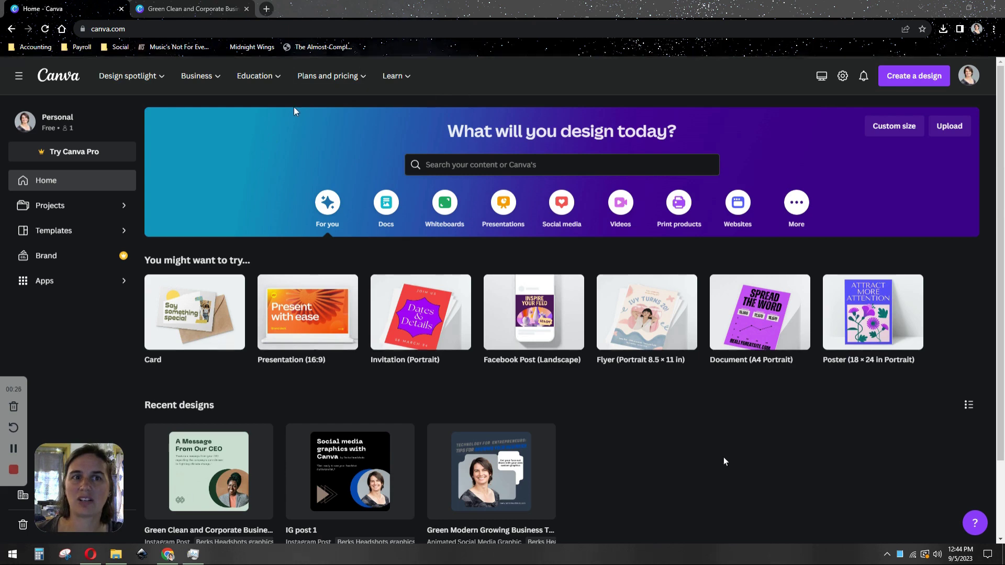
Open the Green Clean and Corporate CEO-message template from the Templates gallery
left_click(50, 231)
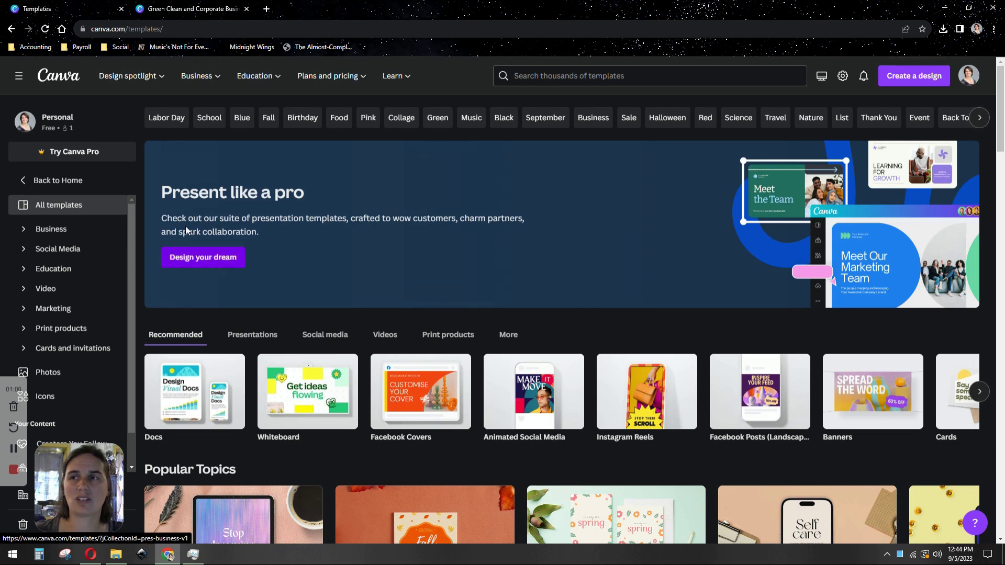
left_click(182, 10)
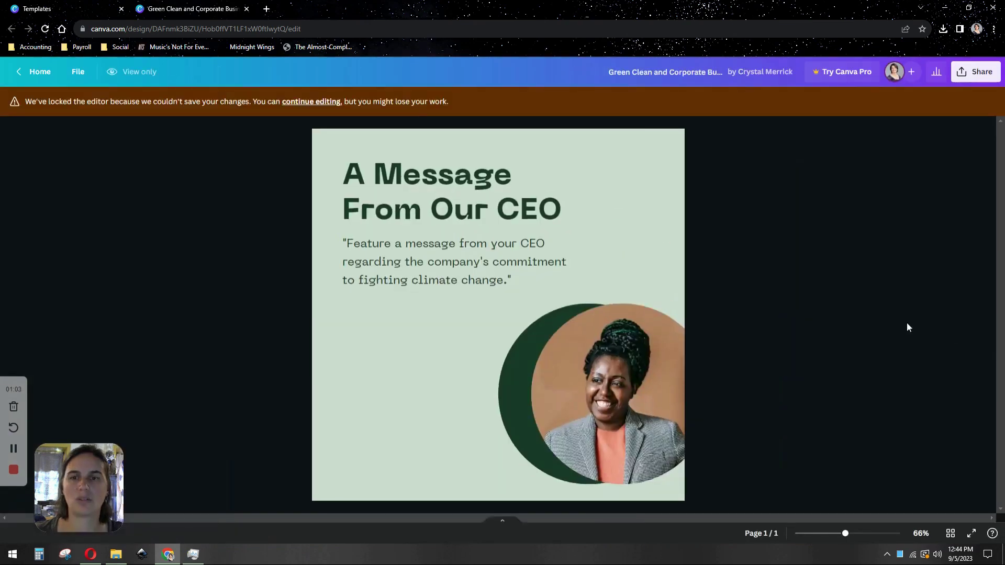
Unlock the CEO-message design for full editing and show the Uploads library
left_click(320, 102)
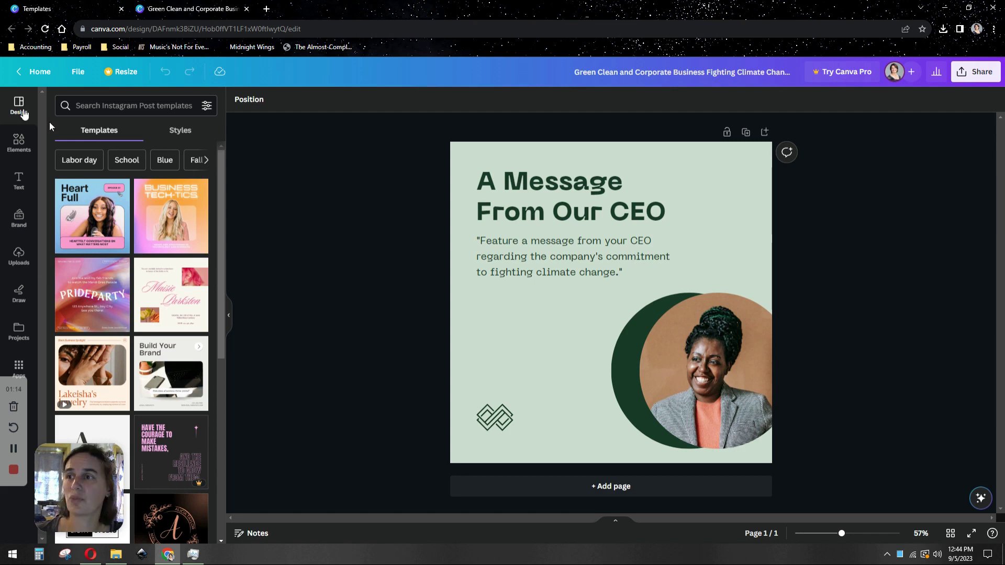
left_click(19, 256)
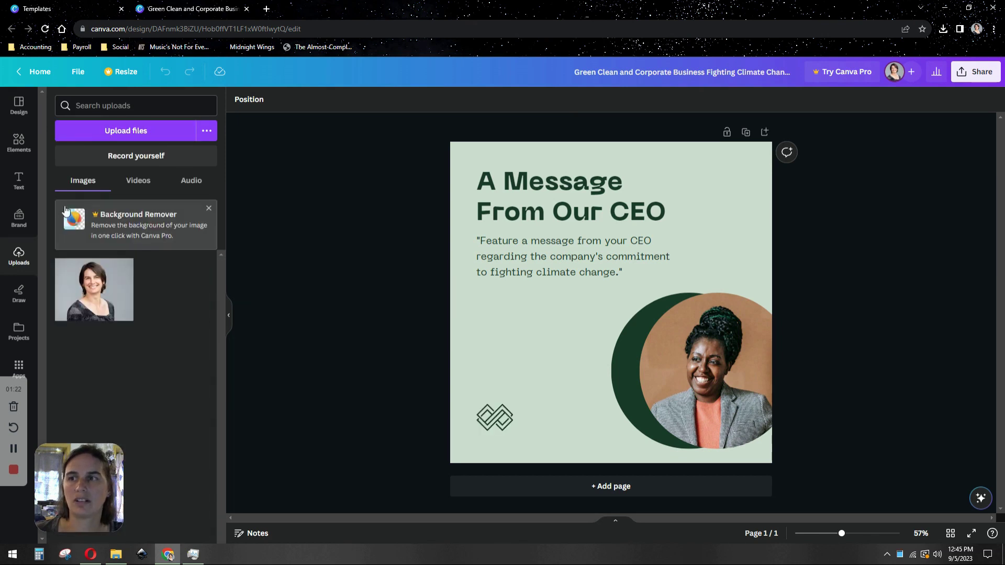
Upload the BHS_4779 headshot from File Explorer and drop it into the circle frame
left_click(116, 559)
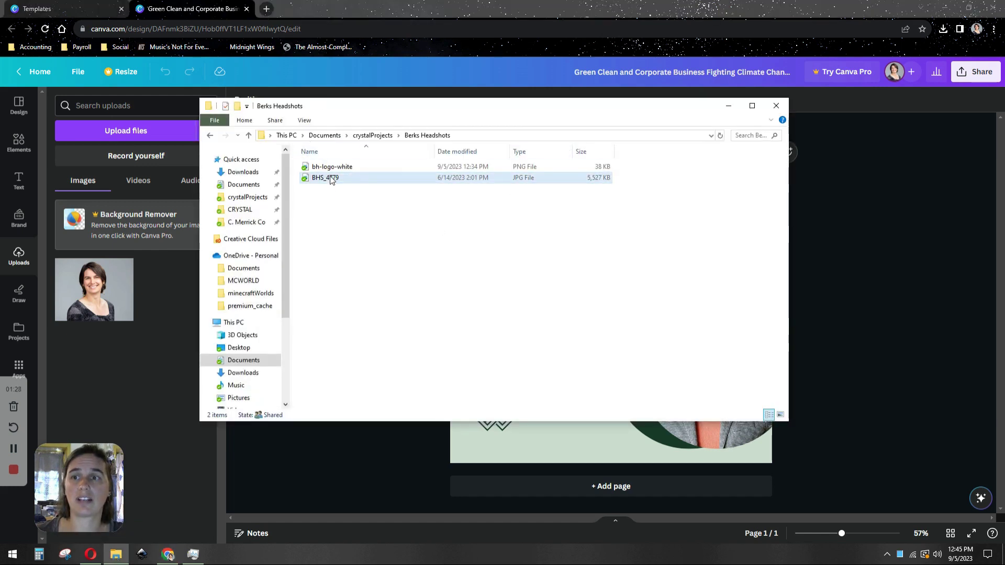
left_click_drag(330, 181, 161, 372)
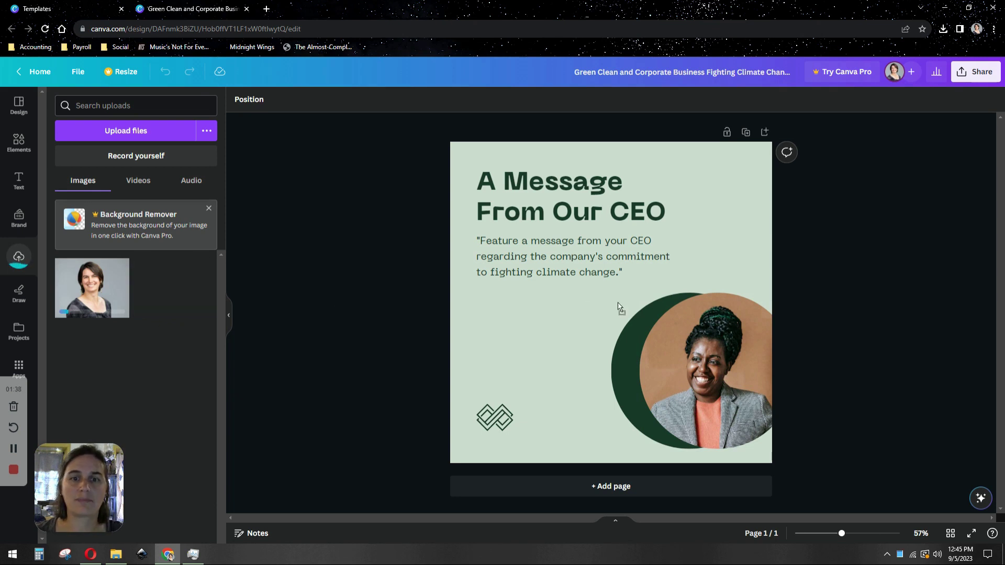
left_click_drag(705, 382, 708, 382)
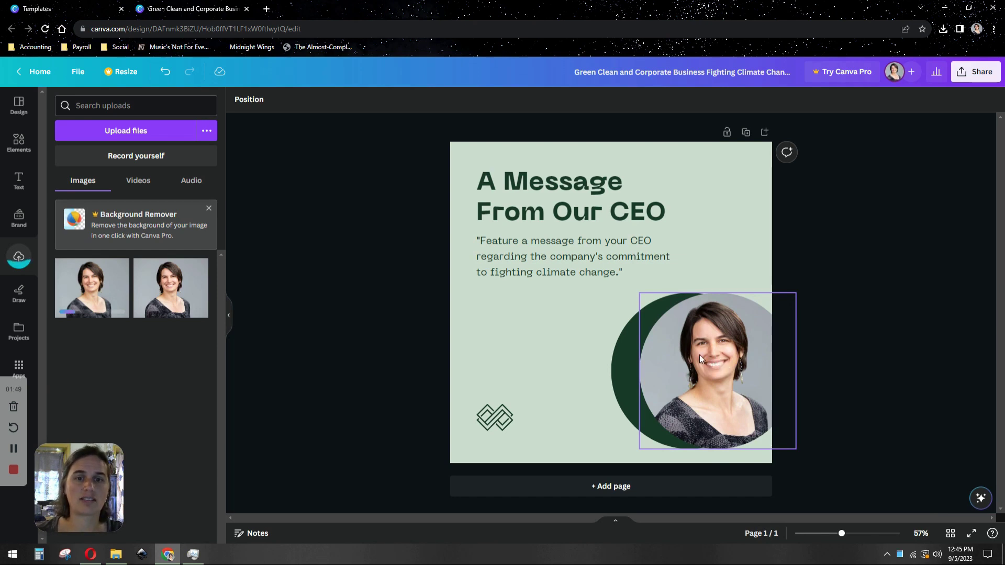
Crop the headshot larger and shift it down-left so her face is centred in the circle
double_click(750, 386)
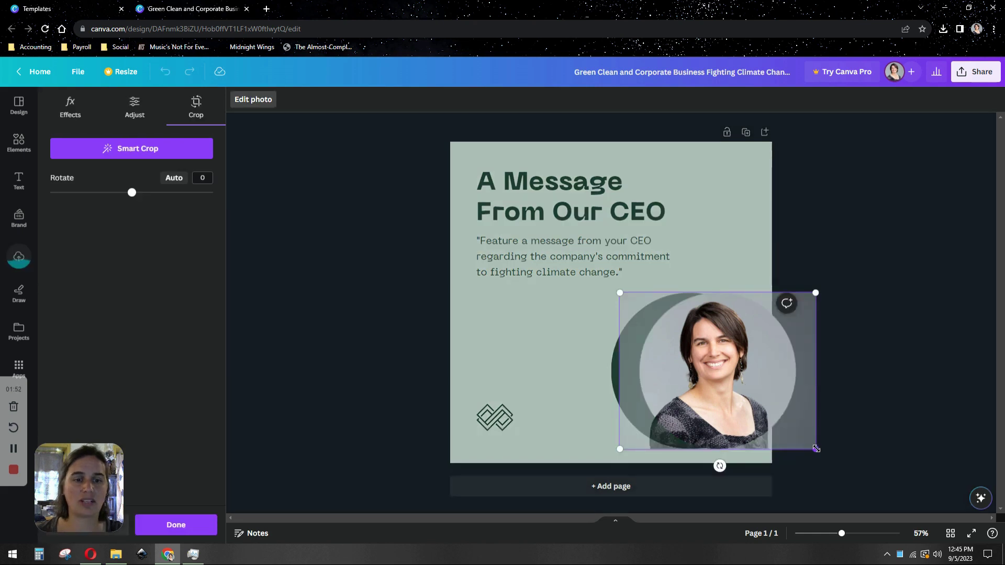
left_click_drag(816, 449, 864, 484)
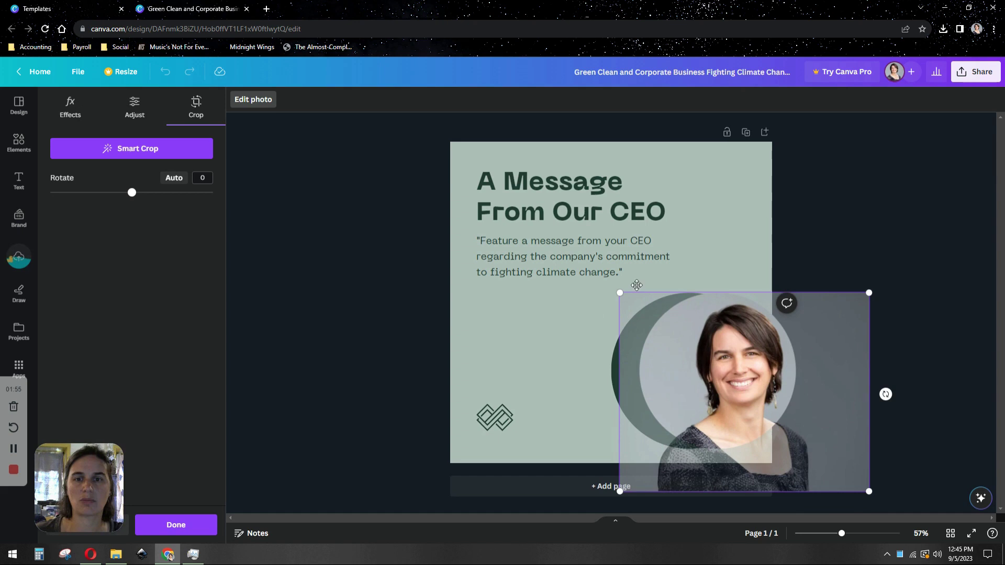
left_click_drag(620, 293, 602, 279)
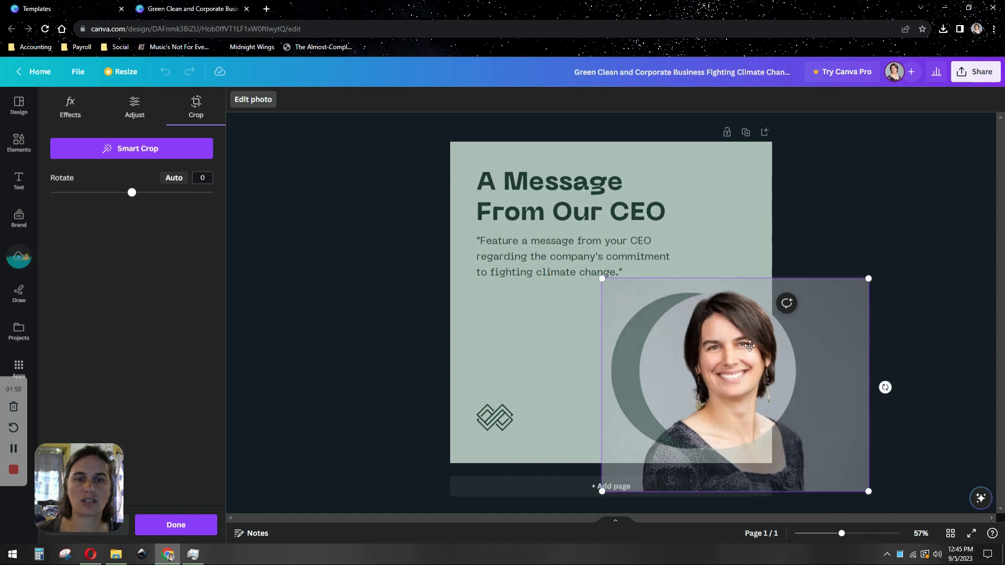
left_click_drag(722, 370, 710, 386)
left_click(917, 260)
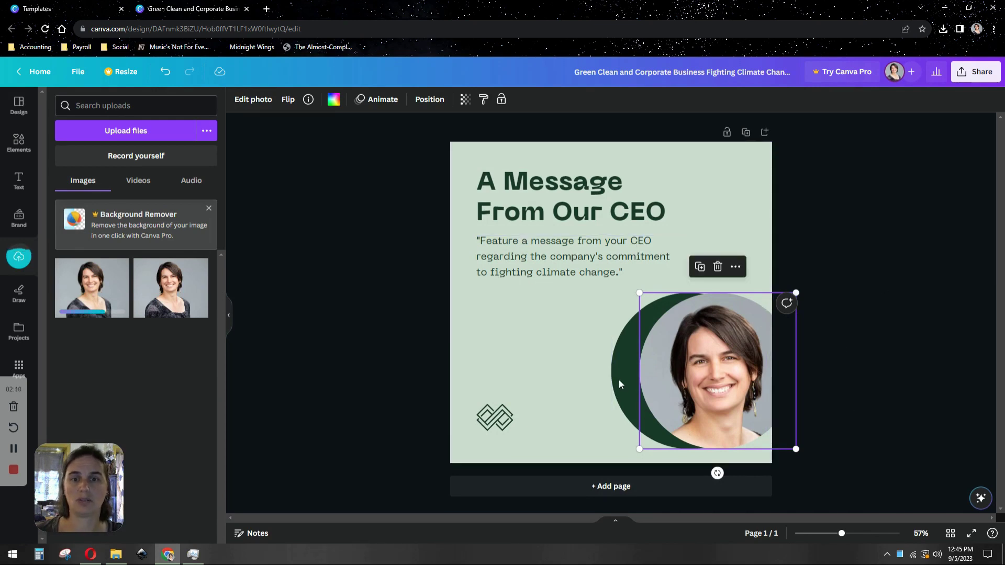
Enlarge the dark green crescent and headshot group toward the upper left, then deselect it
left_click(623, 360)
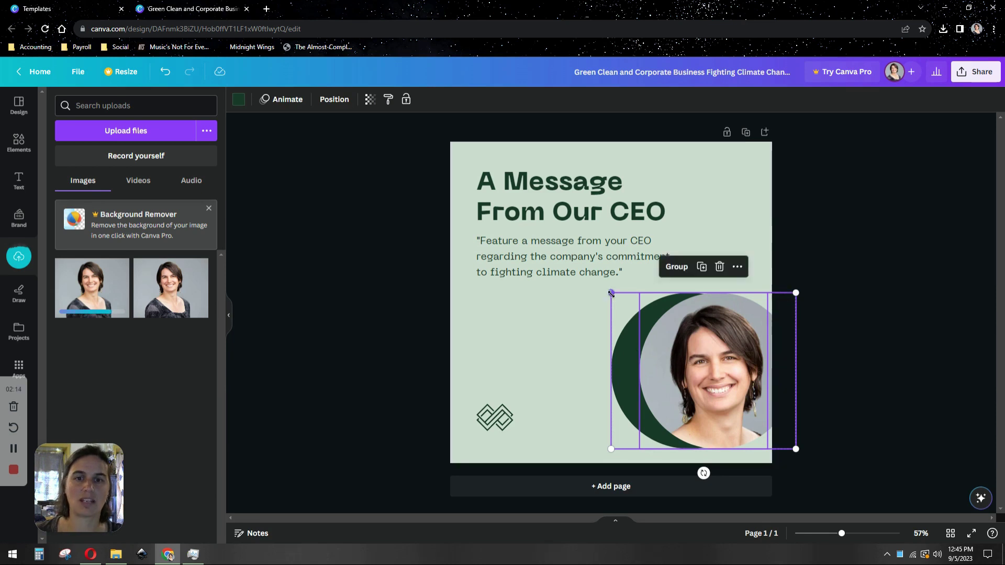
left_click_drag(611, 293, 569, 279)
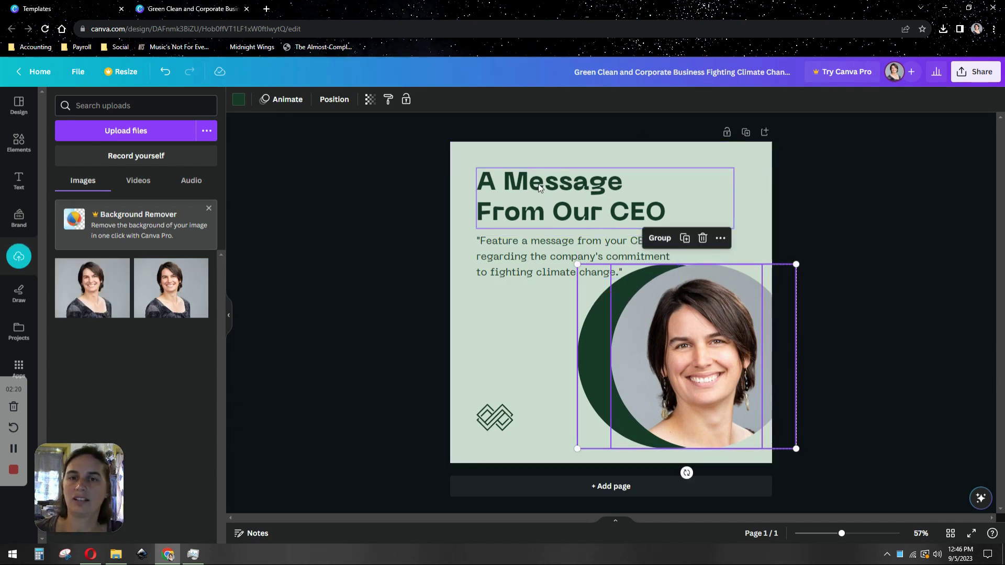
left_click(493, 349)
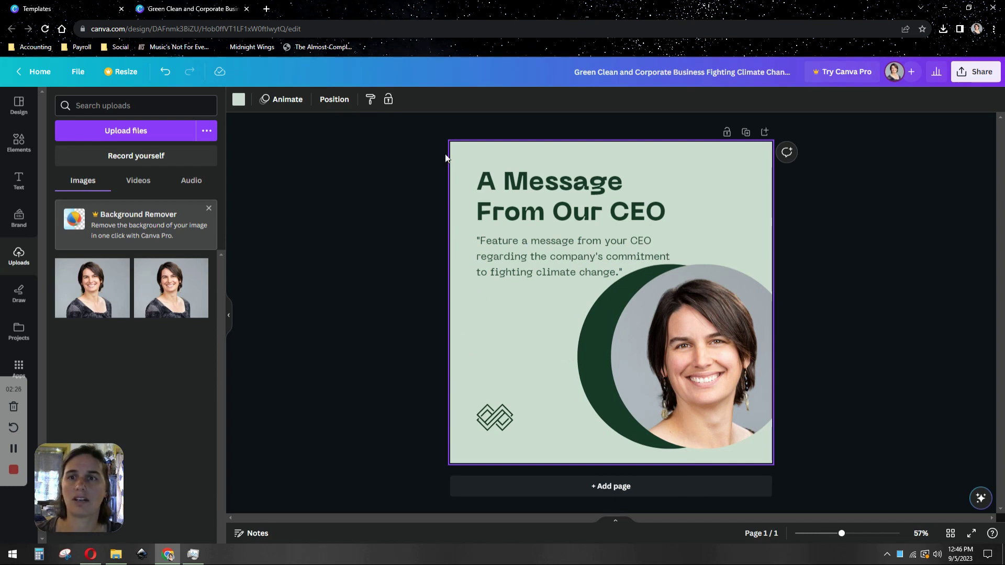
Select the heading, photo and quote in turn, then the page to reach its background colours
left_click(581, 190)
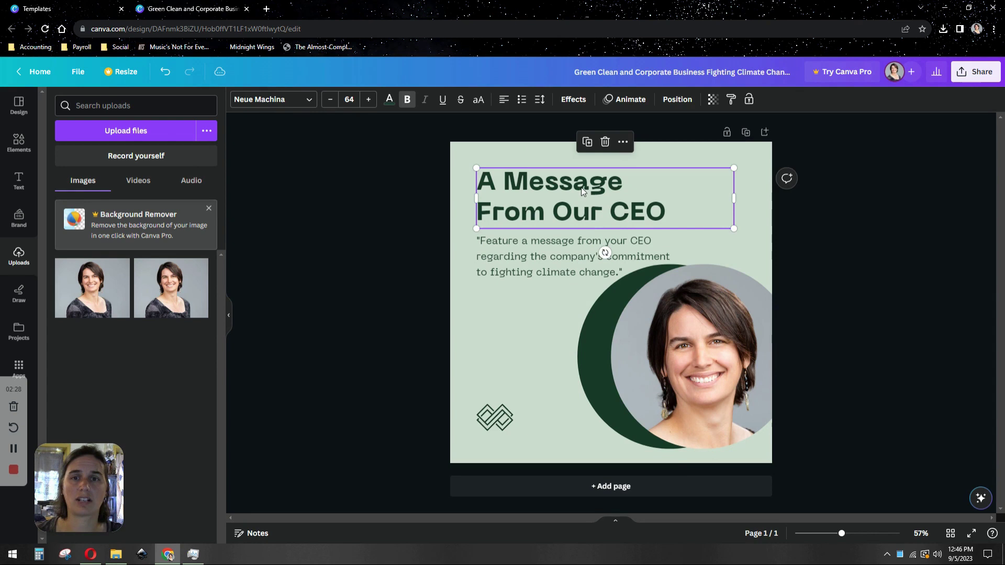
left_click(600, 324)
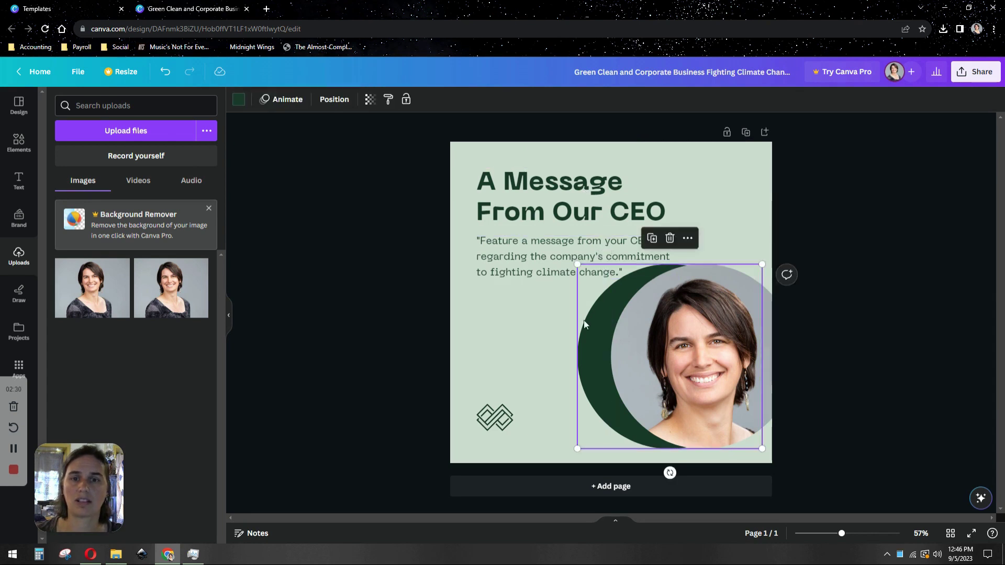
left_click(523, 244)
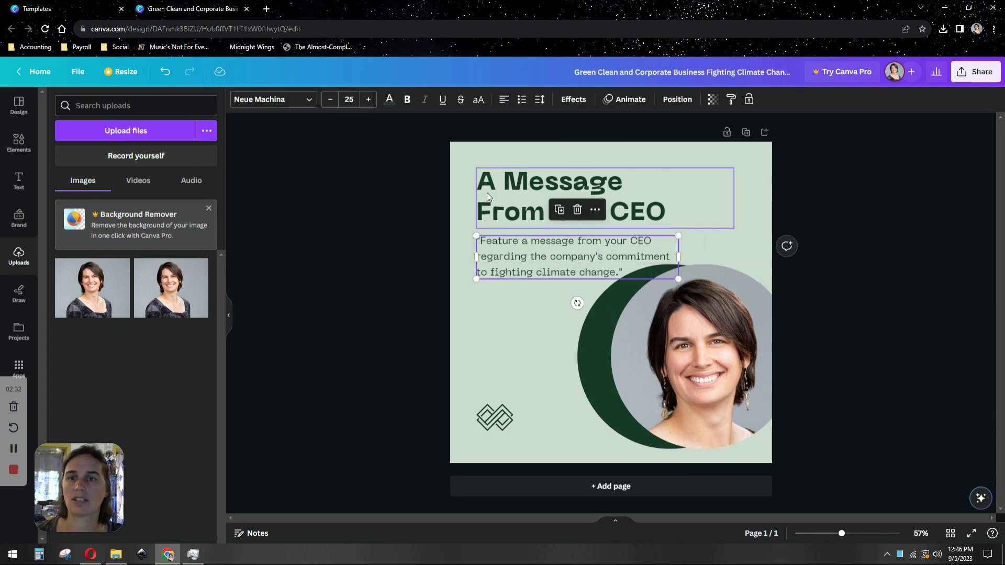
left_click(517, 346)
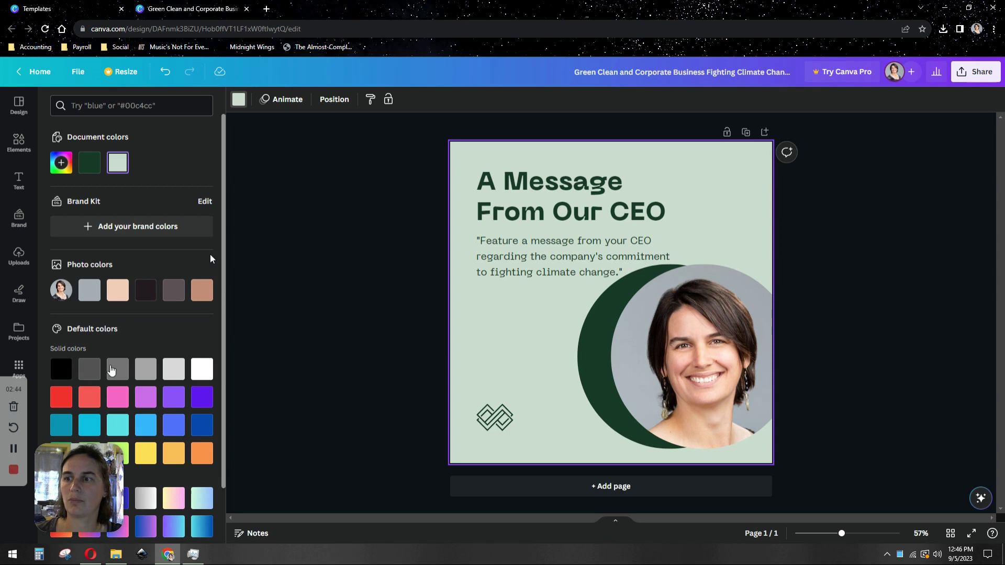
Set the page background to gray and the crescent behind the headshot to white
left_click(120, 370)
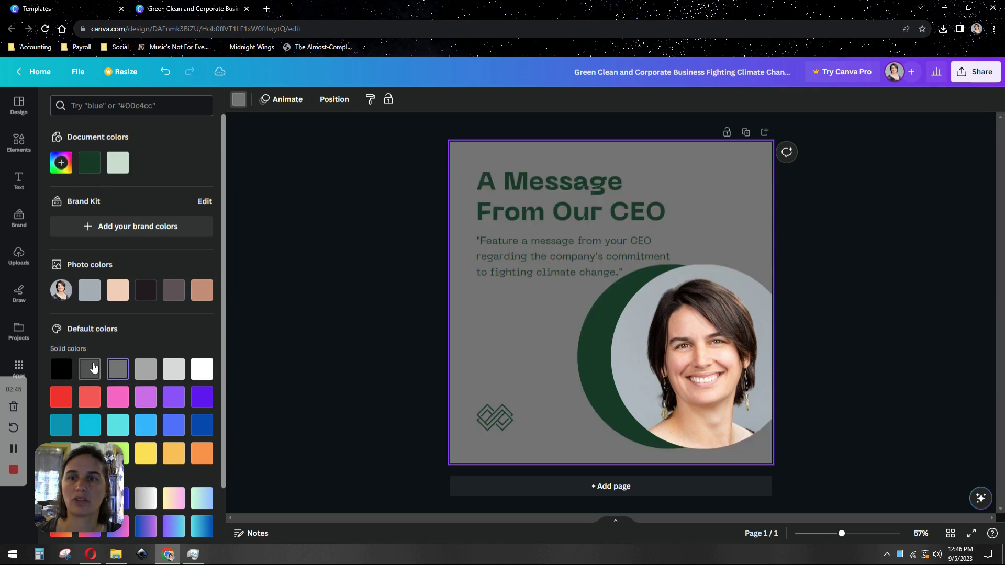
left_click(594, 318)
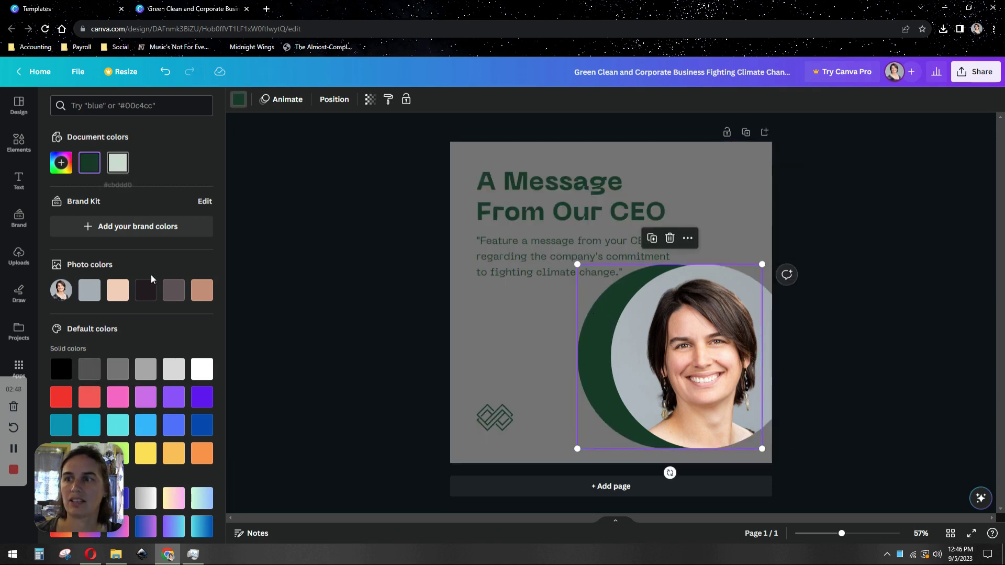
left_click(202, 369)
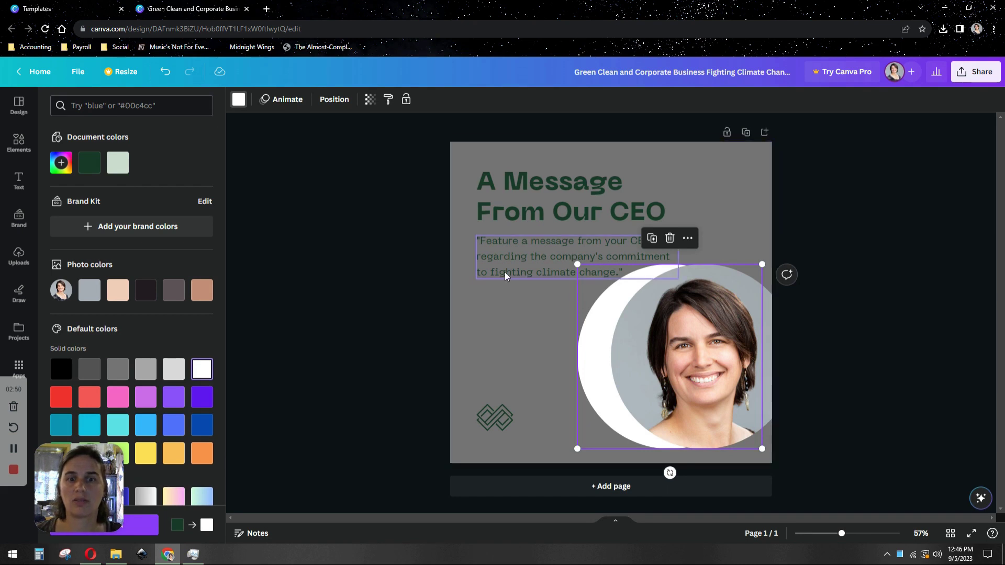
left_click(563, 222)
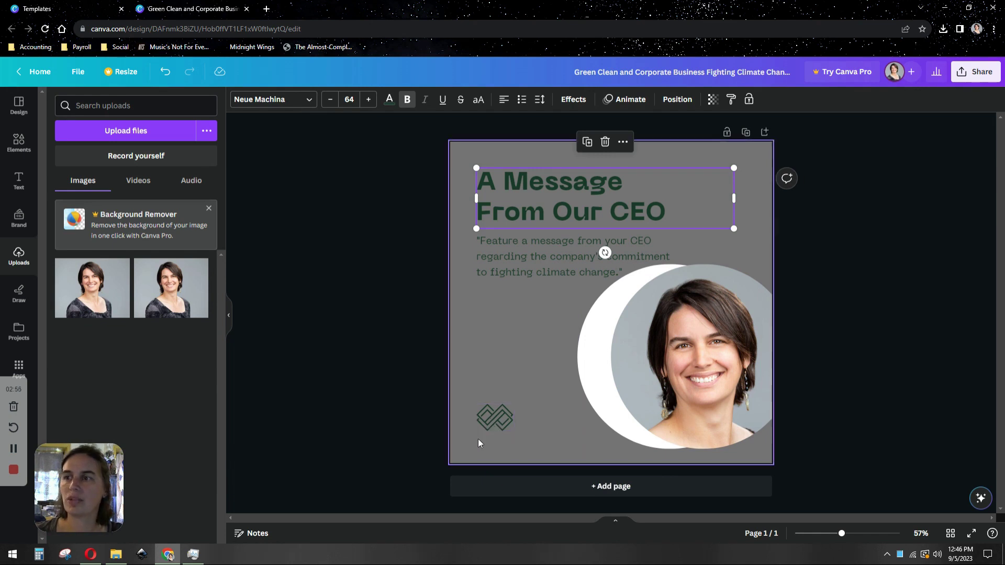
Replace the bottom-left logo mark with white triple-chevron arrows, shrunk to fit beside the headshot
left_click(495, 410)
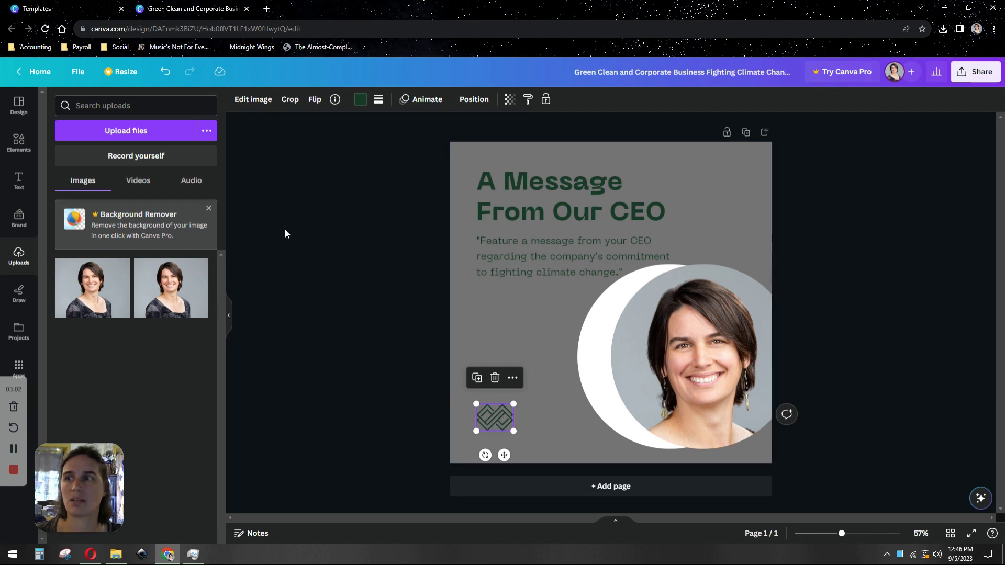
left_click(20, 141)
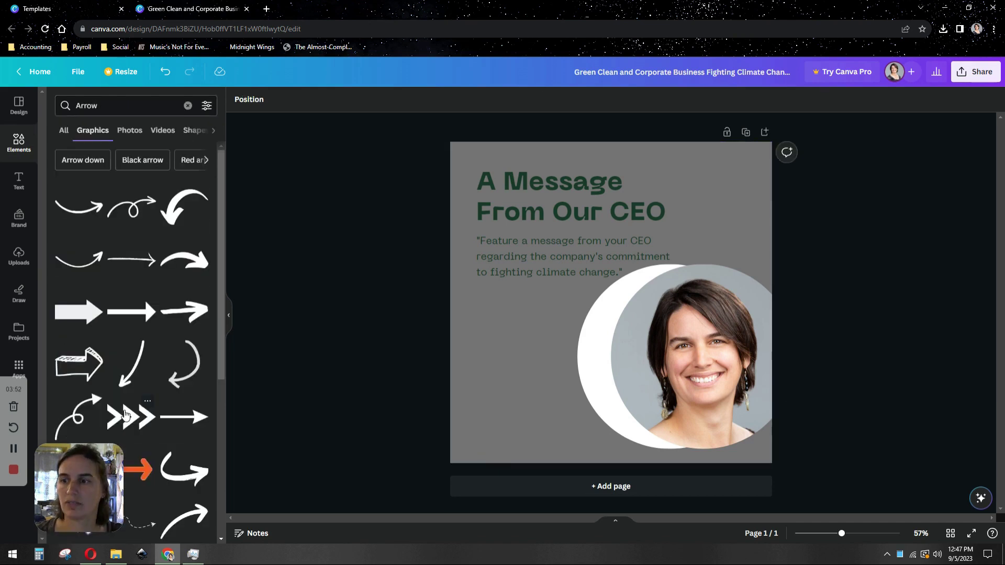
left_click_drag(130, 417, 526, 374)
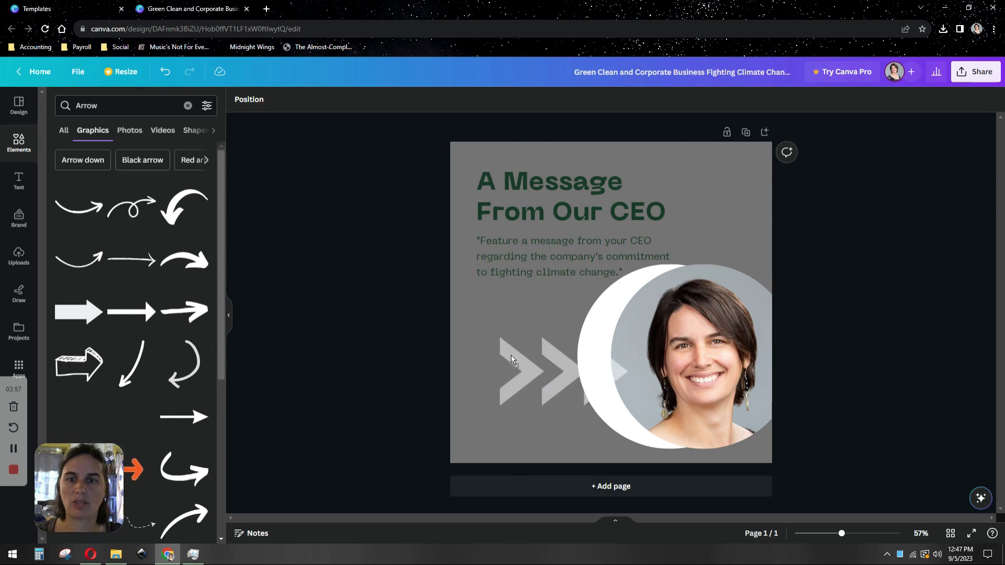
left_click(594, 410)
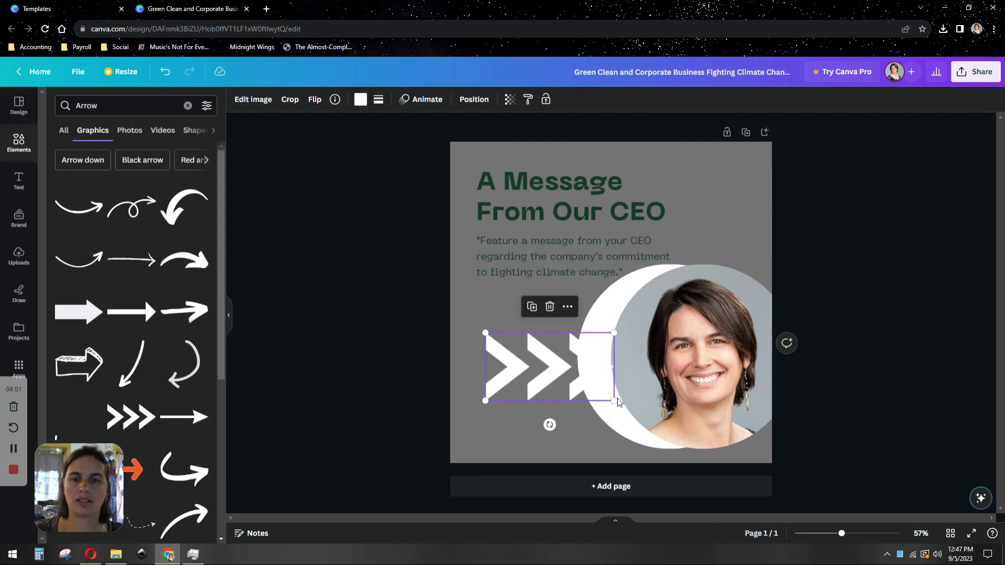
left_click_drag(598, 390, 534, 376)
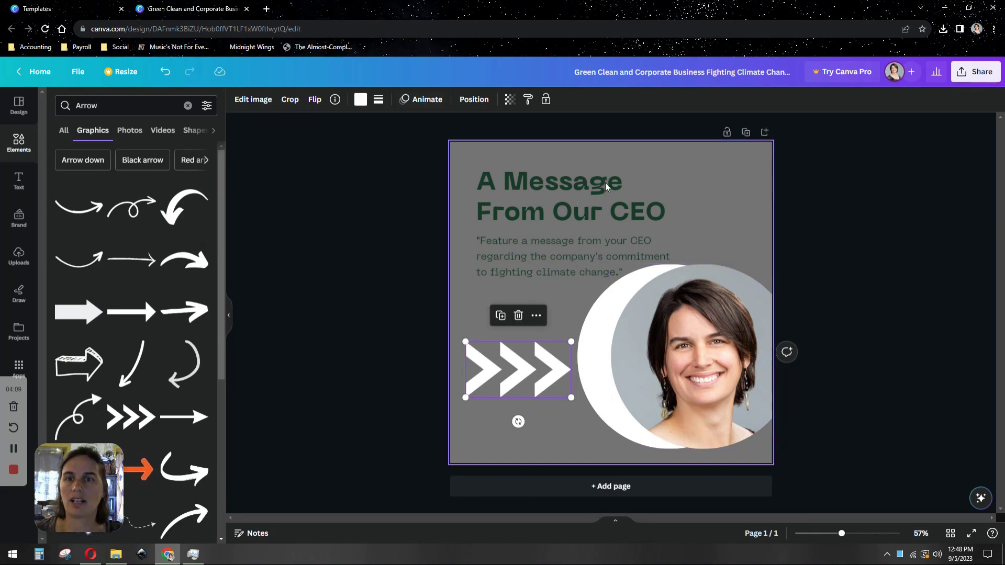
Select the heading's text and begin retyping it, entering 'Tuto' for the tutorial title
double_click(571, 182)
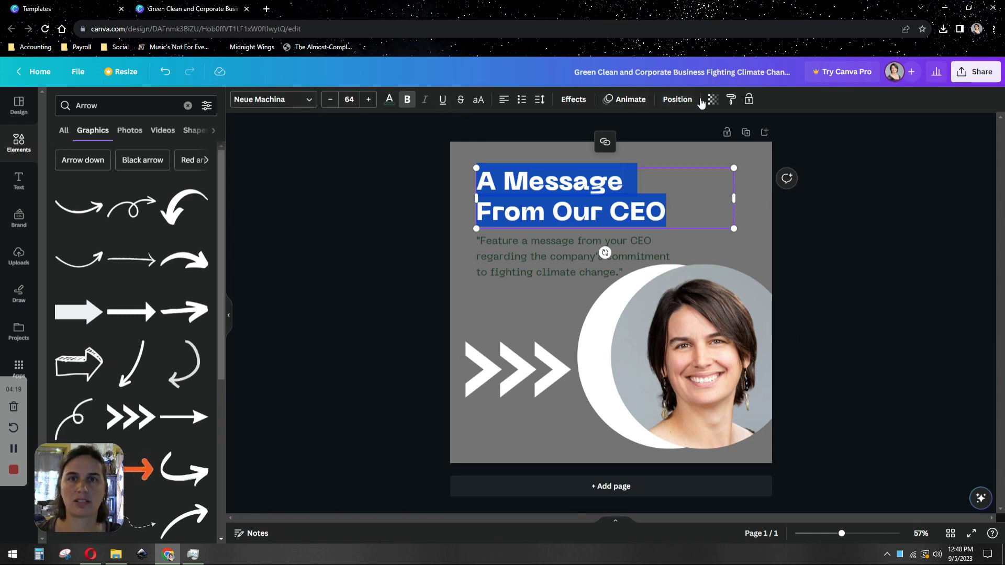
left_click(877, 325)
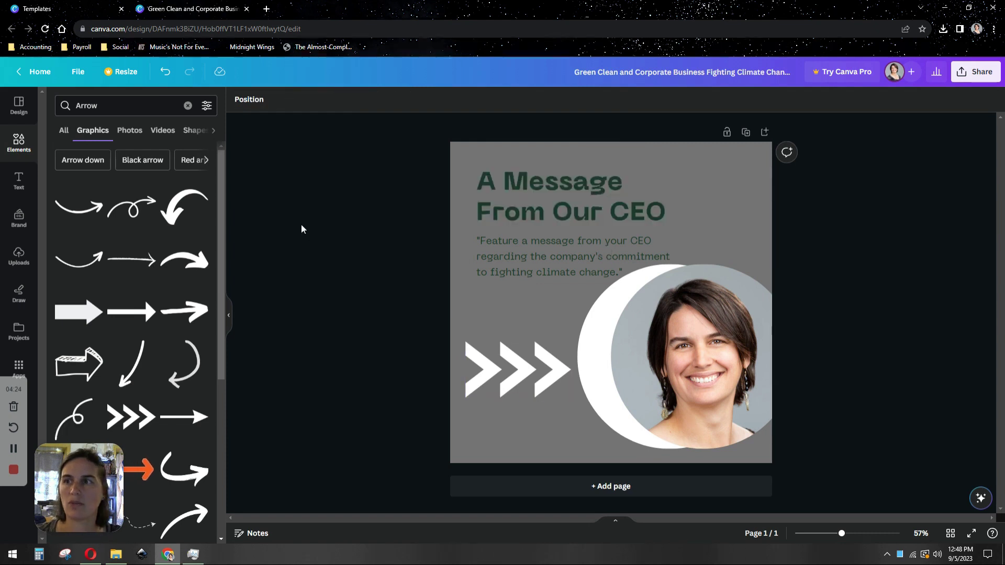
double_click(514, 180)
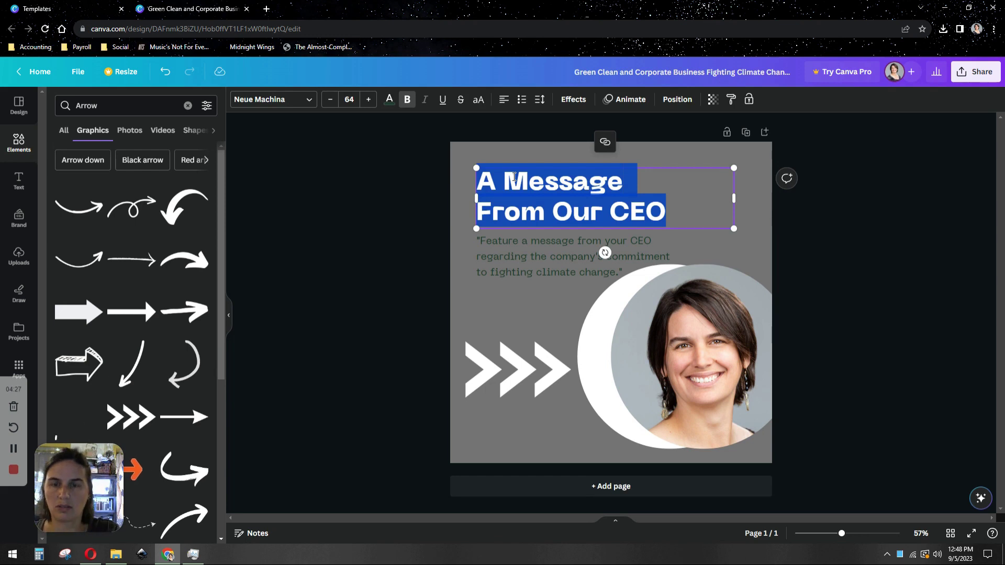
type("Tuto")
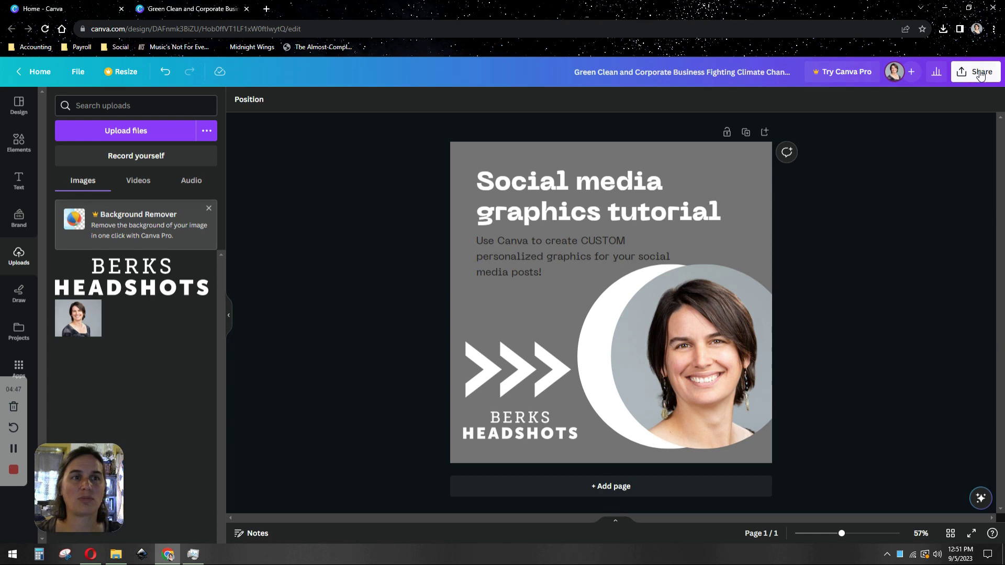
Download the design from the Share menu as a 1,080 × 1,080 px PNG
left_click(982, 74)
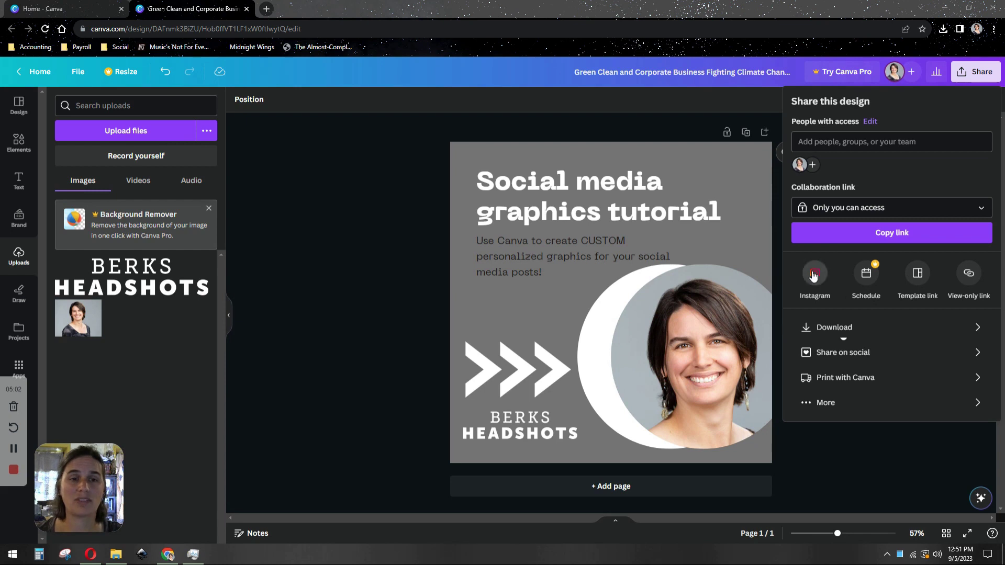
left_click(840, 334)
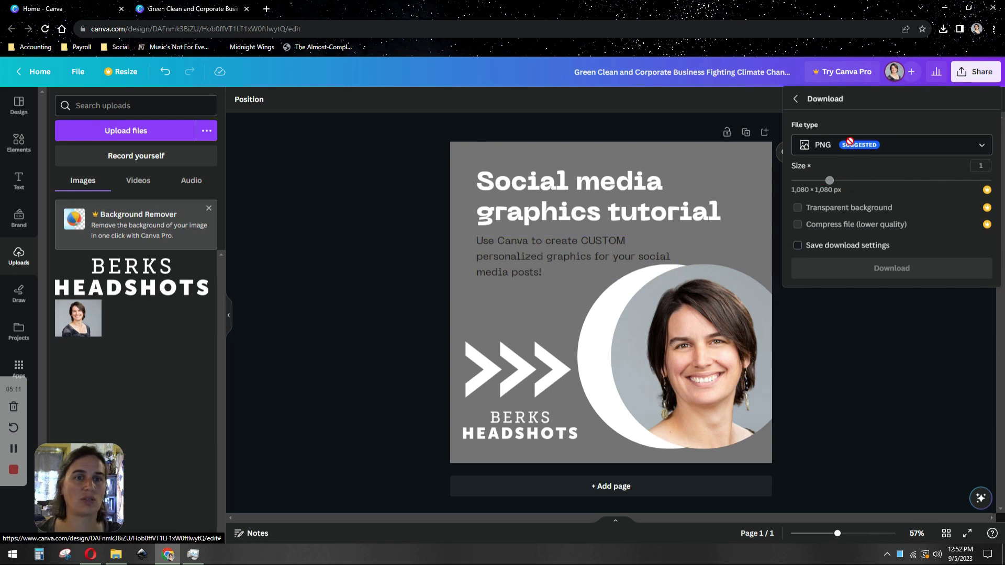
left_click(915, 144)
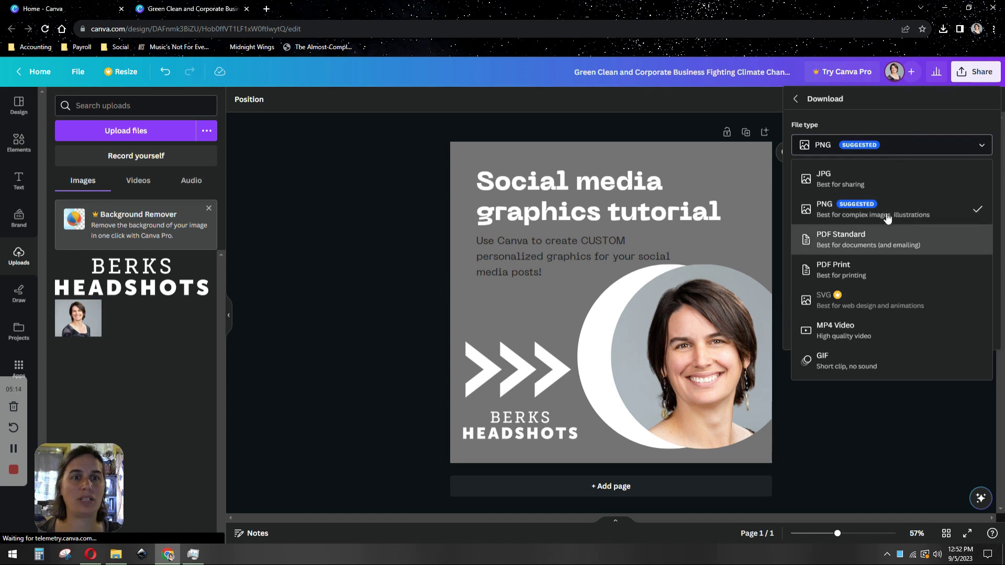
left_click(897, 148)
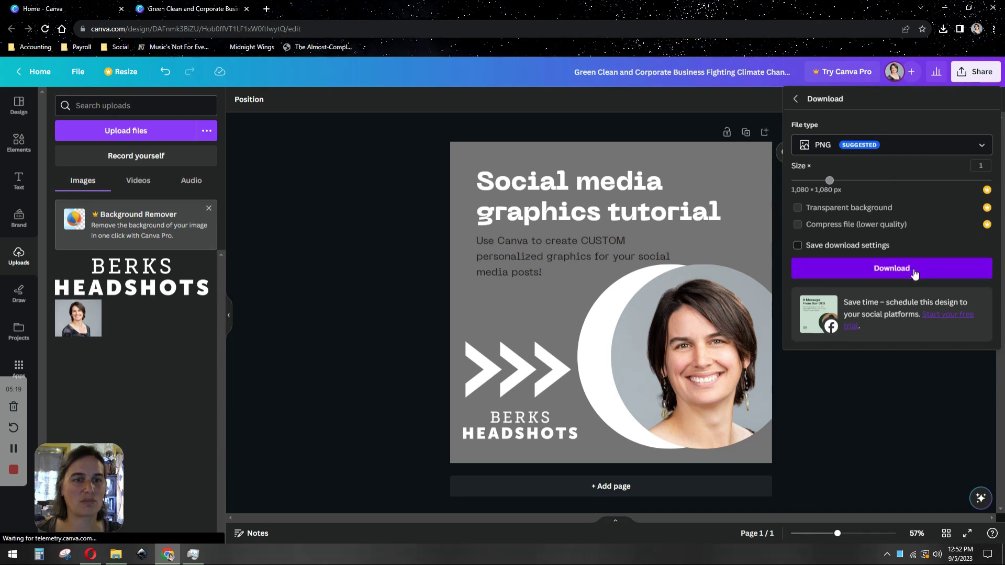
left_click(871, 394)
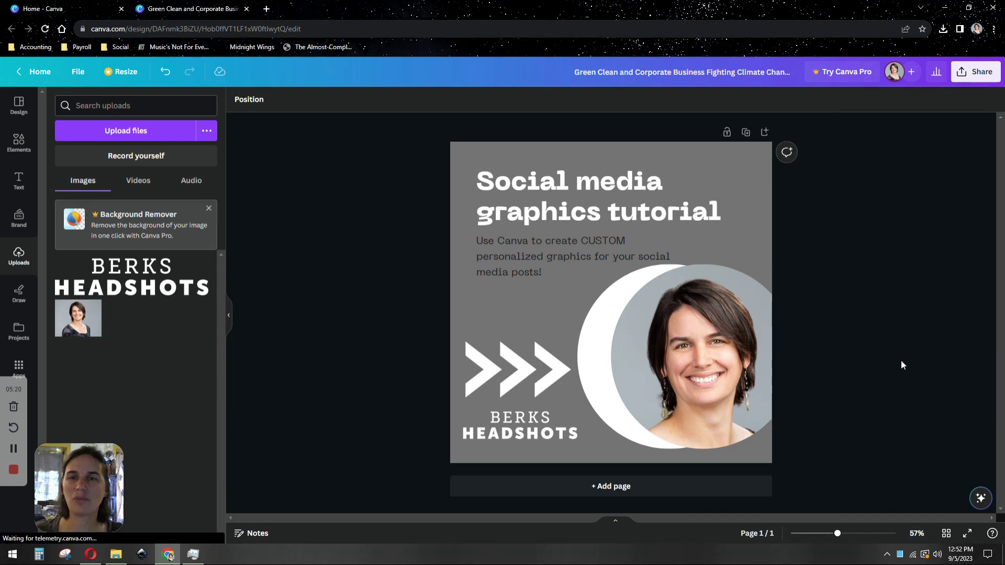